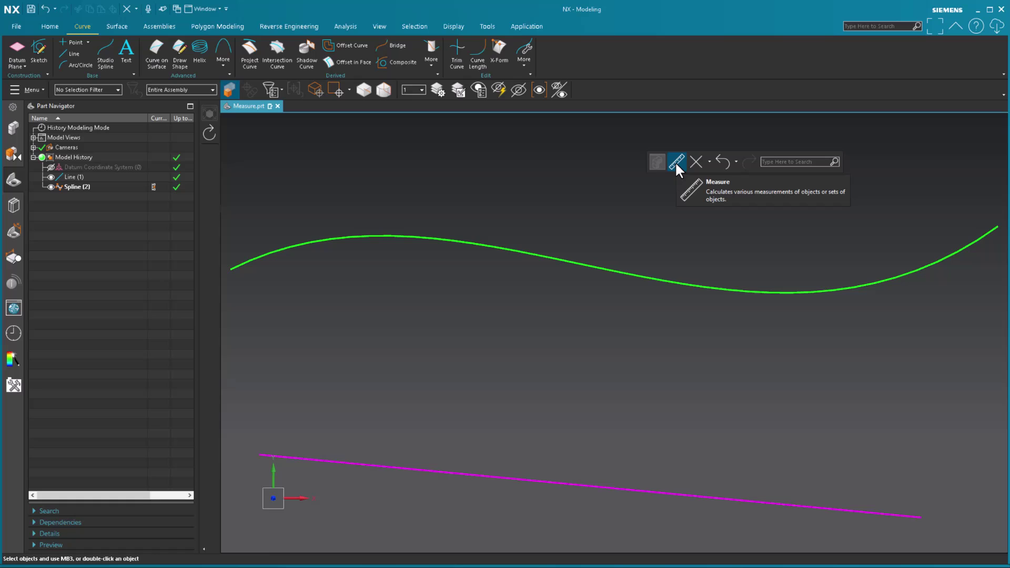
Start a new Object-mode measurement and move the Measure dialog out of the way
left_click(677, 163)
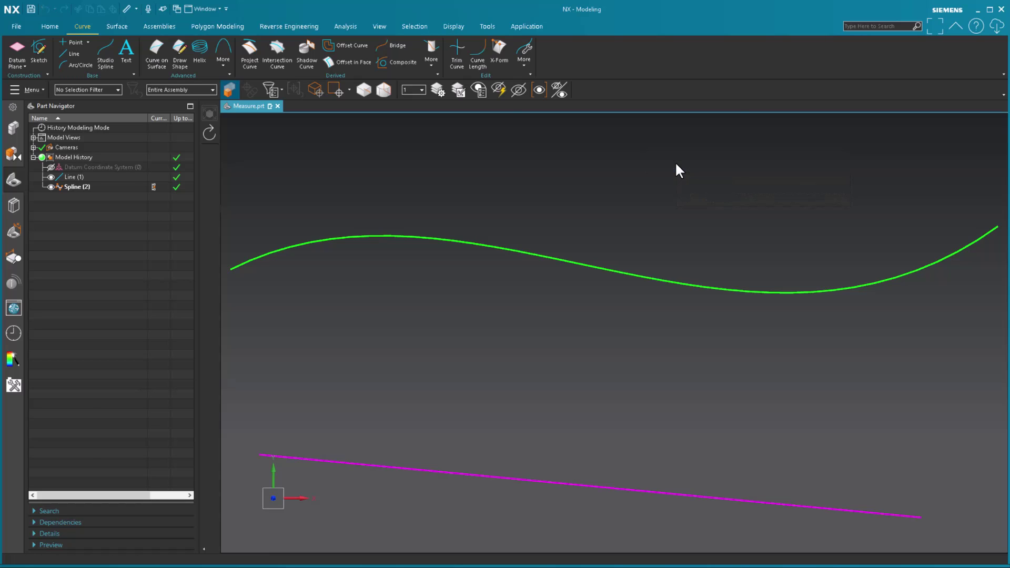
left_click_drag(147, 135, 160, 118)
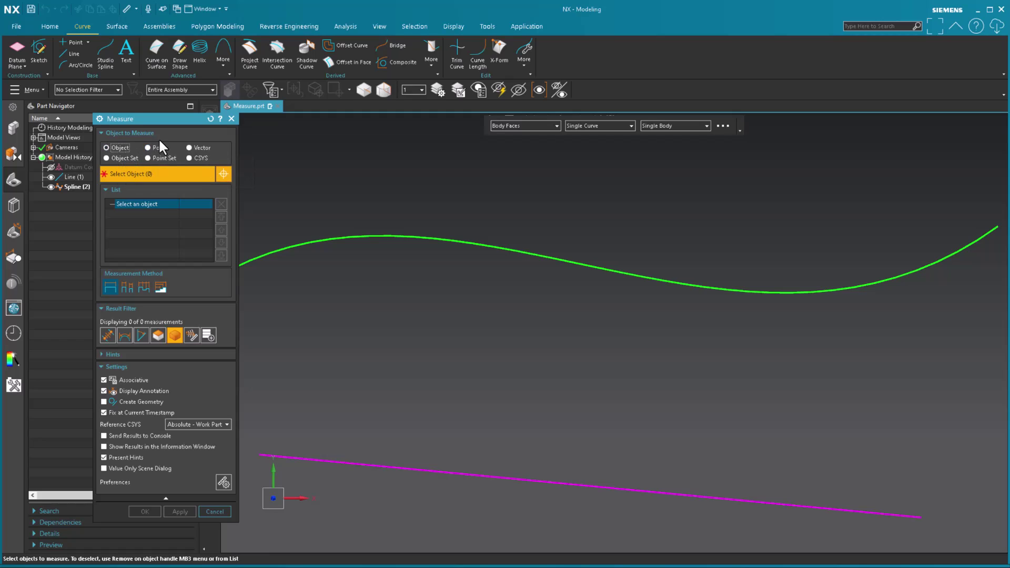
Pick the straight line, then the spline, giving a 167.6875 mm minimum distance
left_click(417, 468)
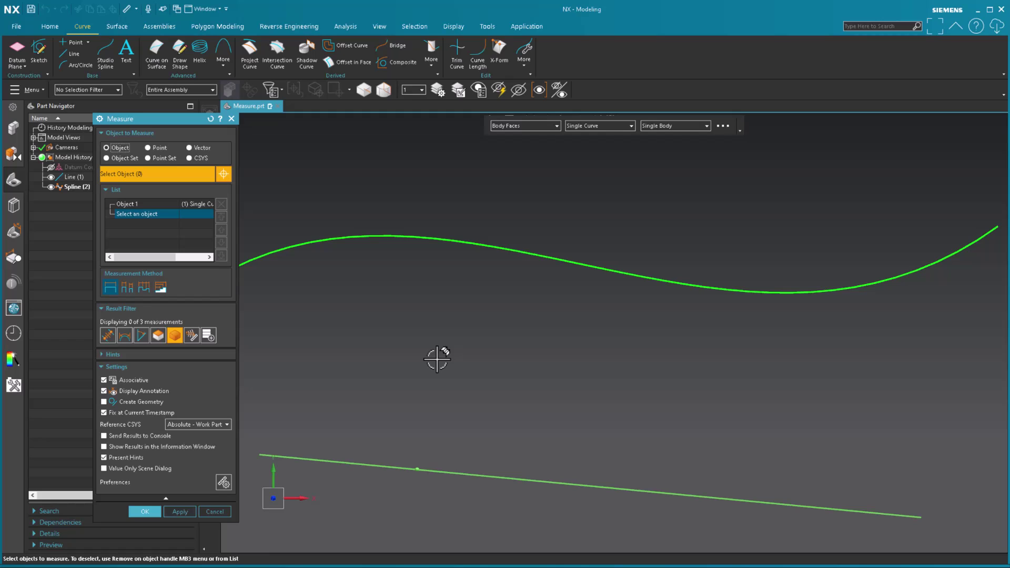
left_click(448, 240)
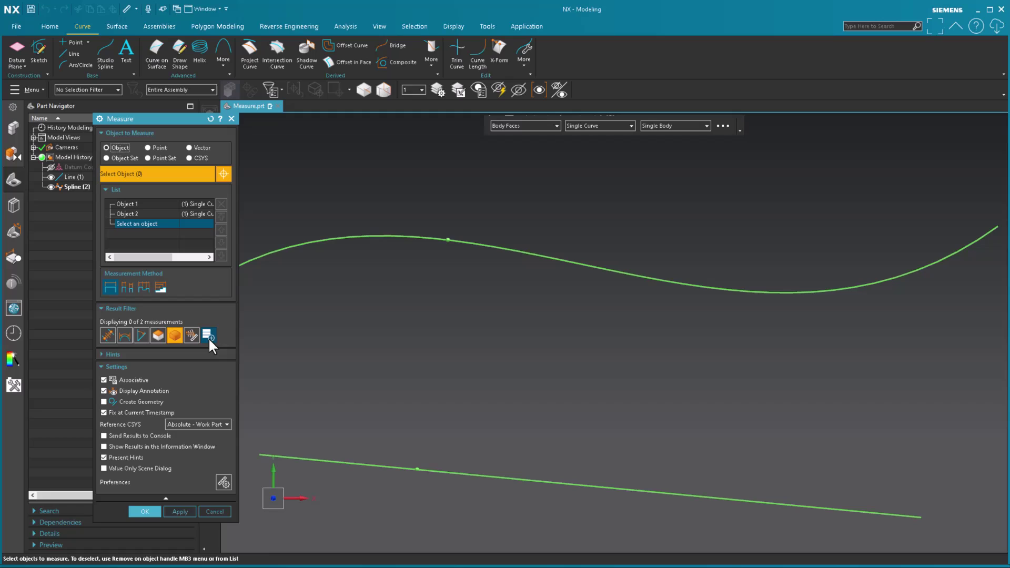
left_click(176, 337)
Enable the Distance result filter to show the 167.6875 mm leader, zooming out and shifting the dialog left
left_click(112, 337)
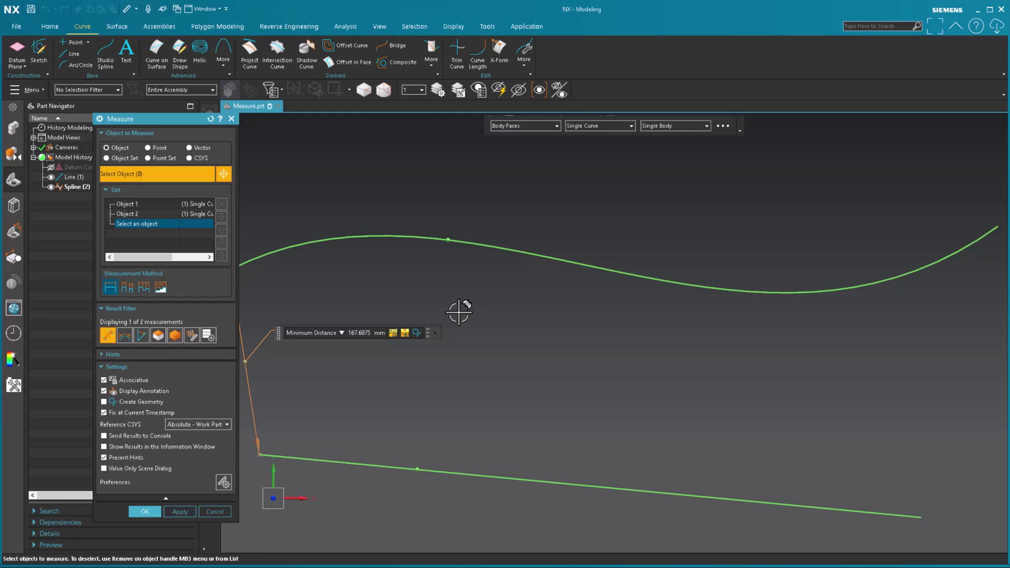
scroll(487, 321, "down", 2)
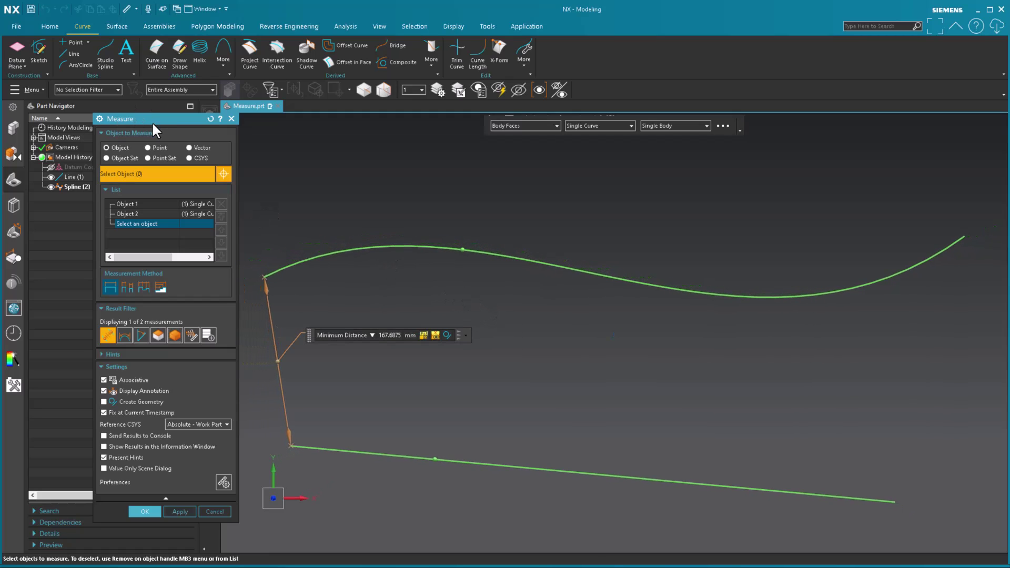
left_click_drag(150, 119, 95, 106)
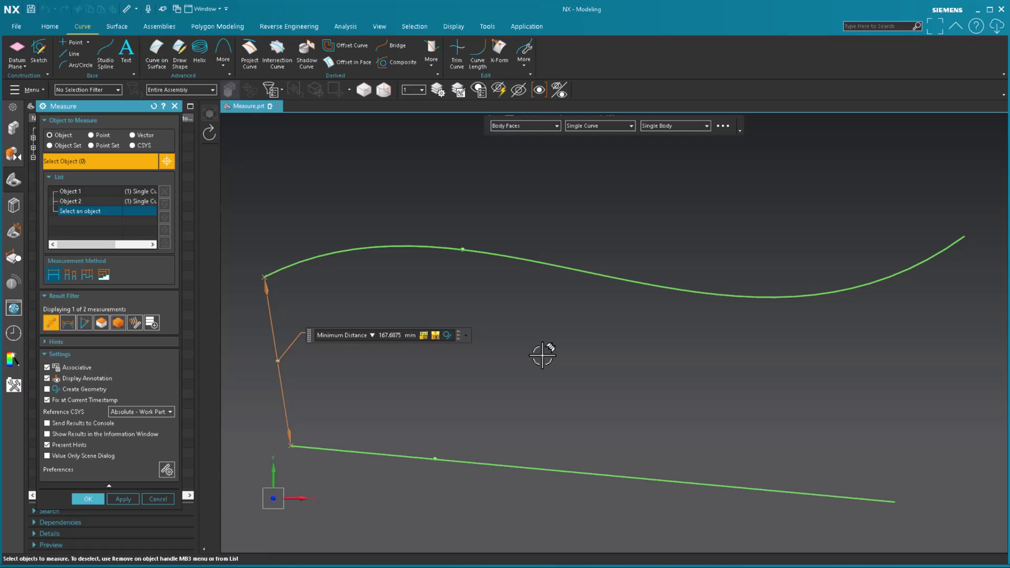
left_click(167, 468)
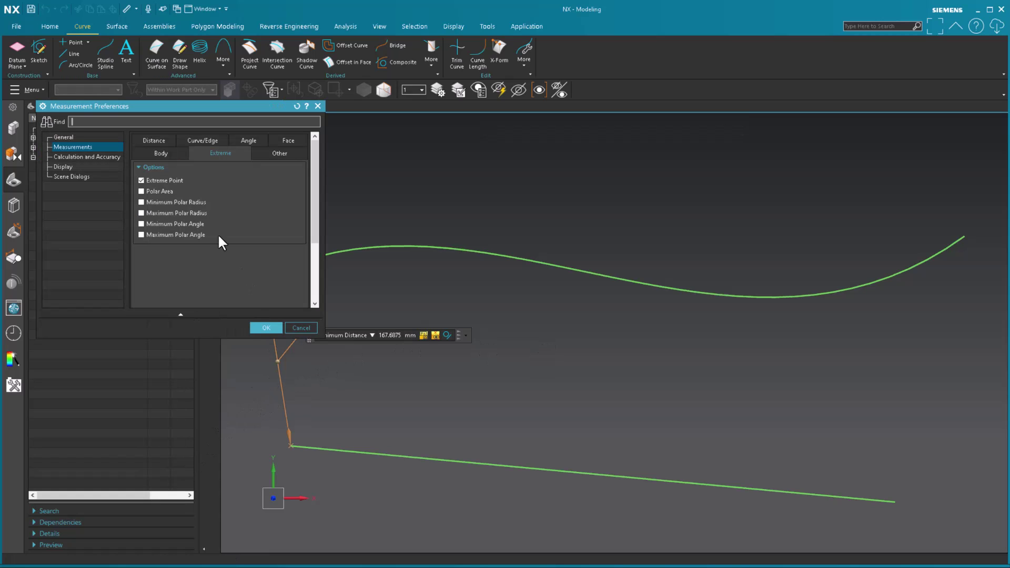
left_click(158, 140)
scroll(181, 194, "down", 3)
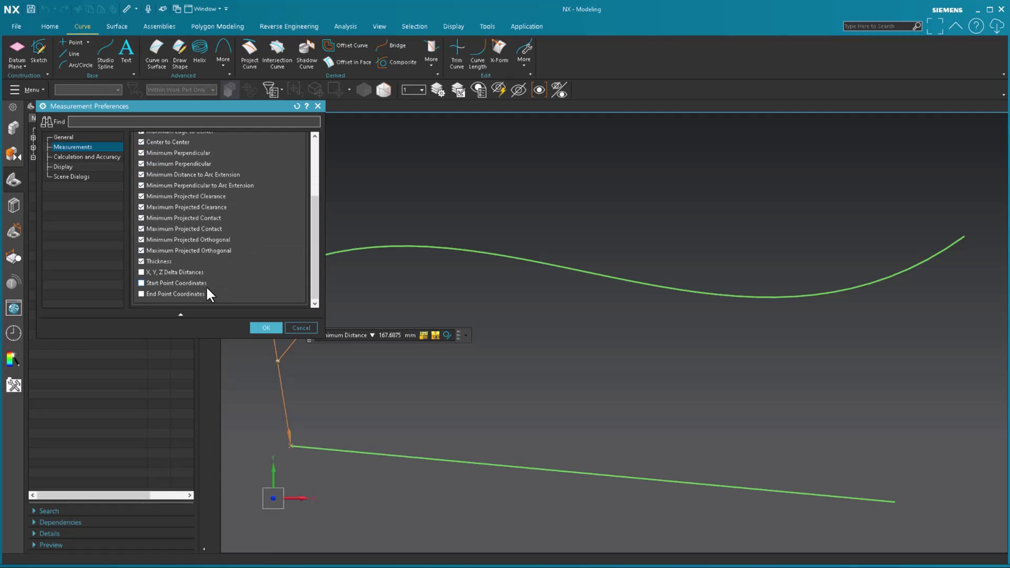
scroll(207, 286, "up", 3)
left_click(202, 153)
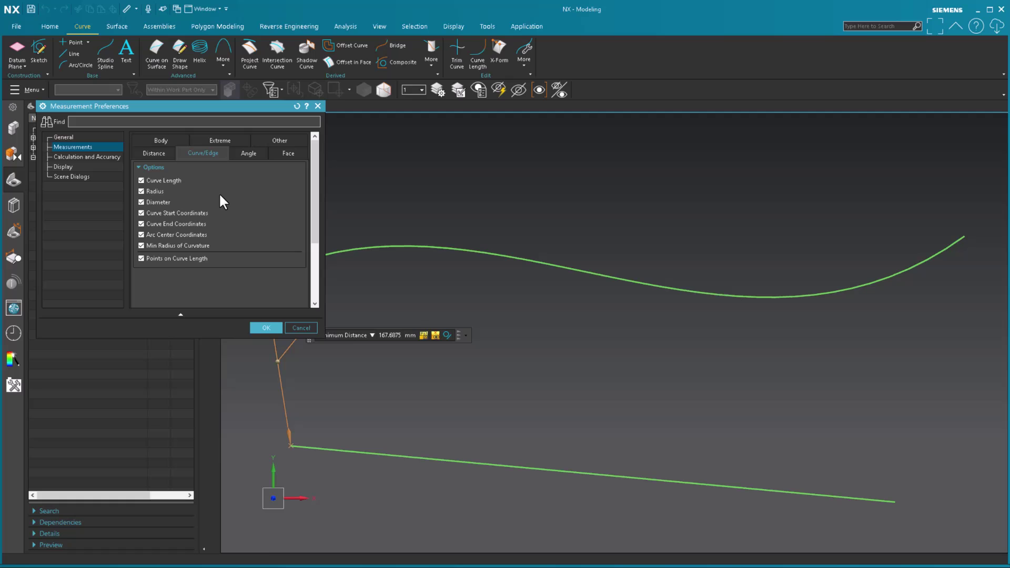
left_click(260, 328)
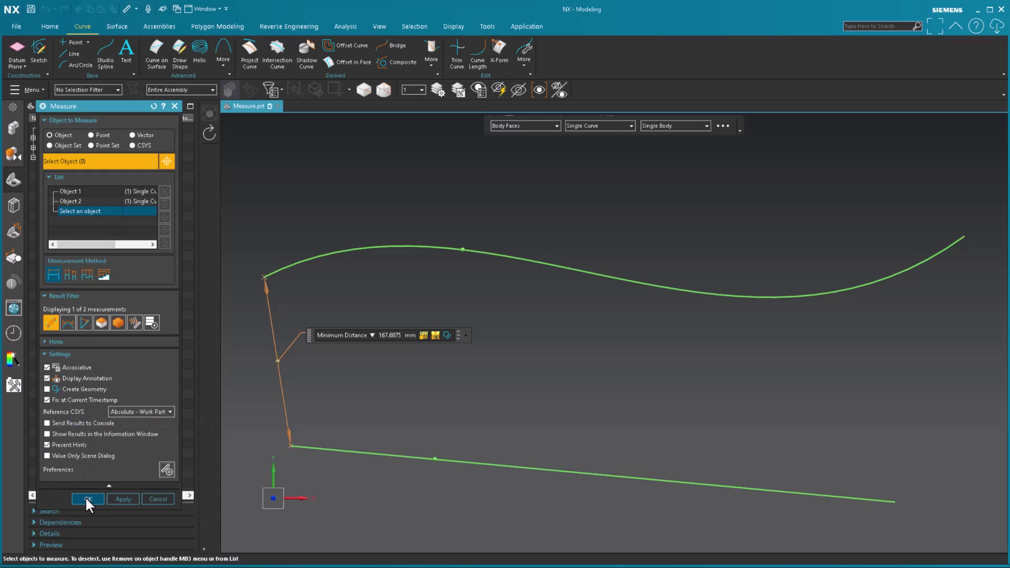
Turn on Create Geometry, accept the measurement, and place the 167.6875 mm dimension between the curves
left_click(47, 390)
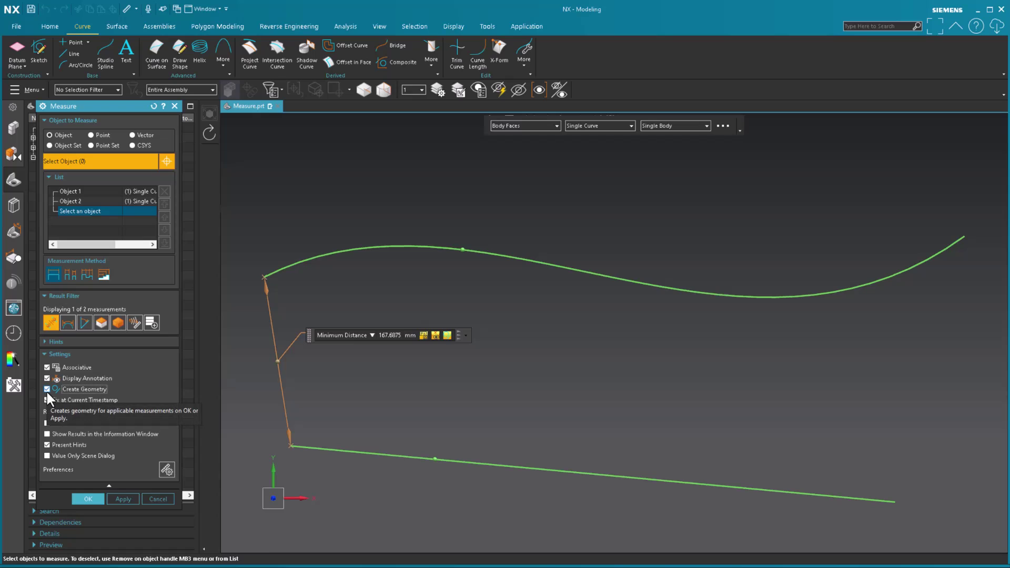
left_click(87, 499)
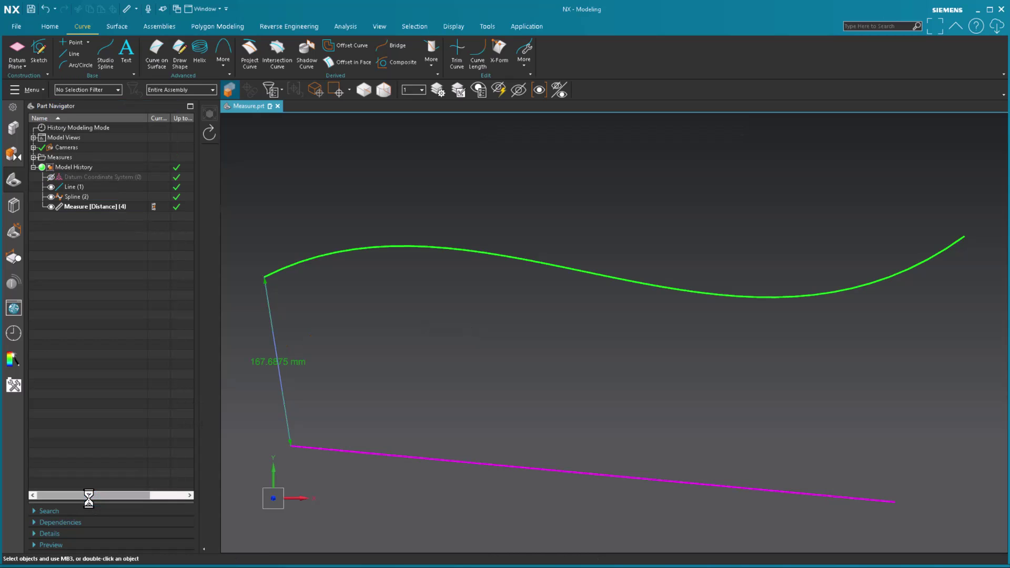
left_click_drag(303, 360, 377, 346)
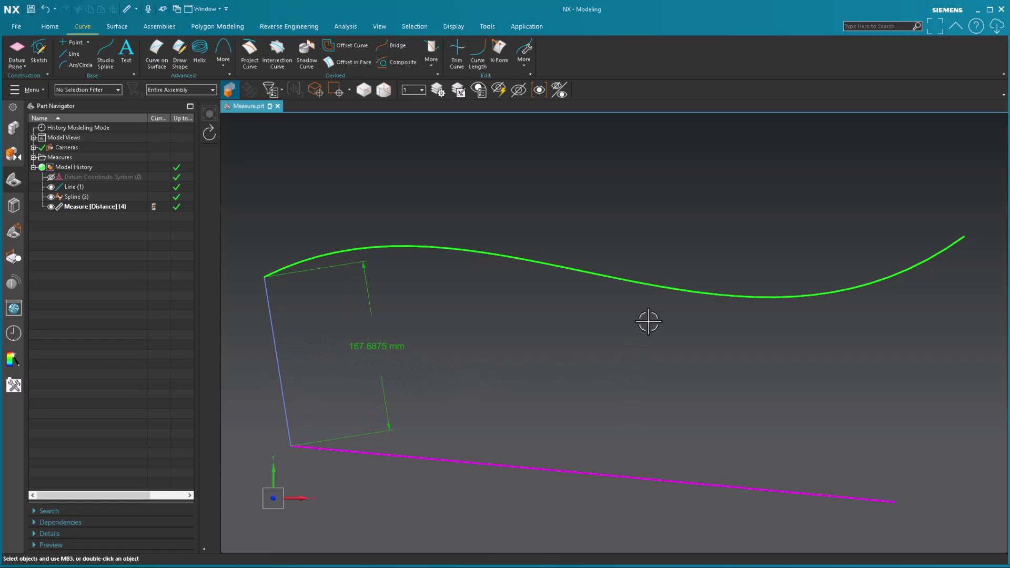
Edit the spline's parameters, pulling its lower-right pole down so the distance updates to 131.6598 mm
right_click(686, 288)
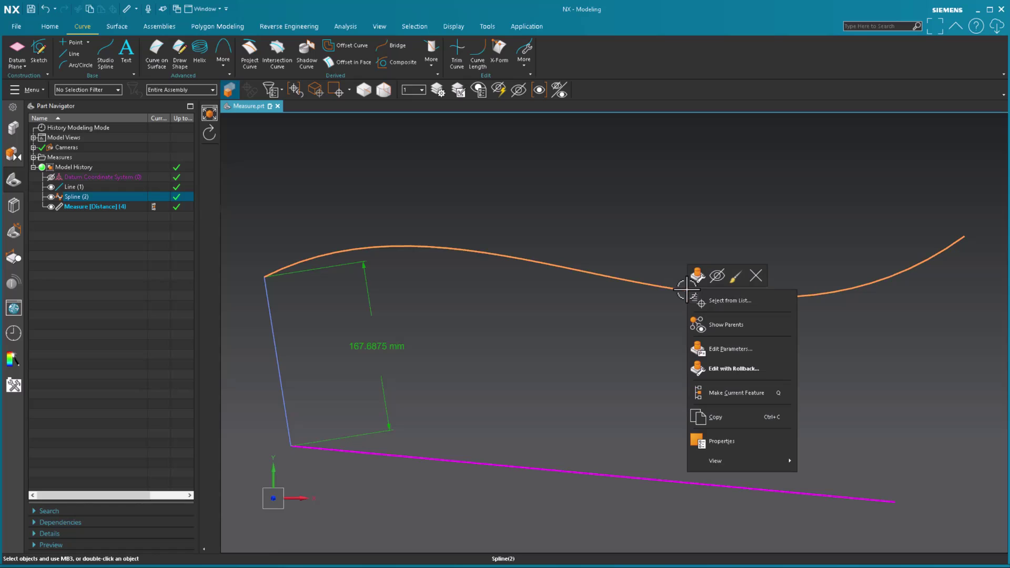
left_click(712, 348)
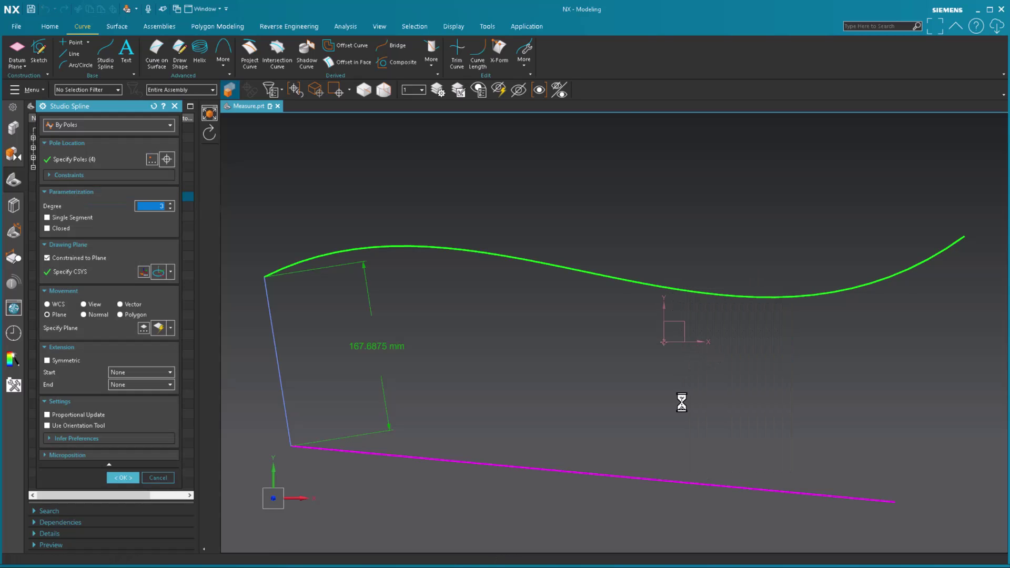
left_click_drag(735, 403, 709, 526)
left_click(123, 477)
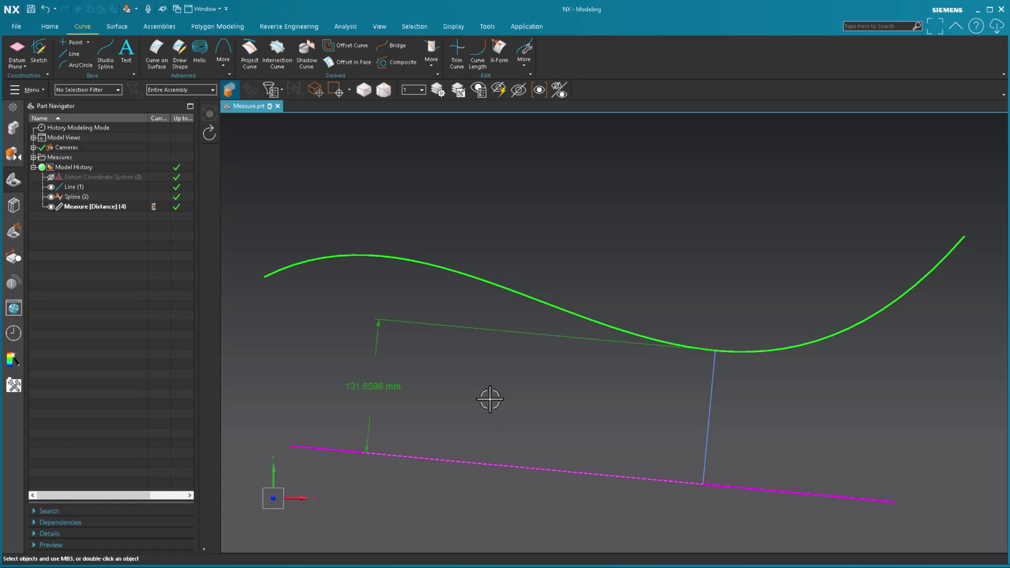
Shift the 131.6598 mm dimension text further right, then reopen the distance measure for editing
left_click(327, 451)
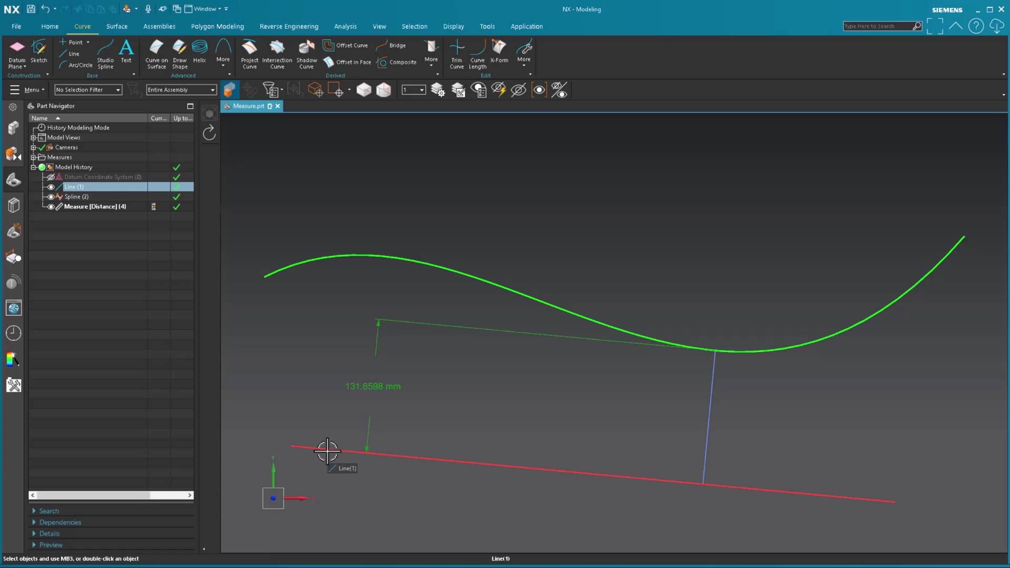
key("Escape")
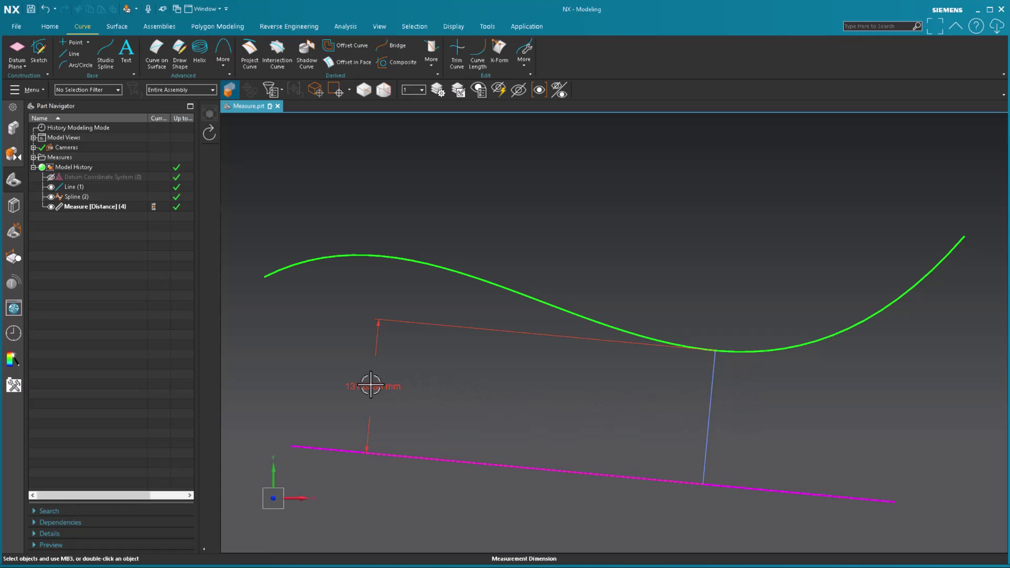
left_click_drag(371, 387, 486, 397)
left_click(712, 391)
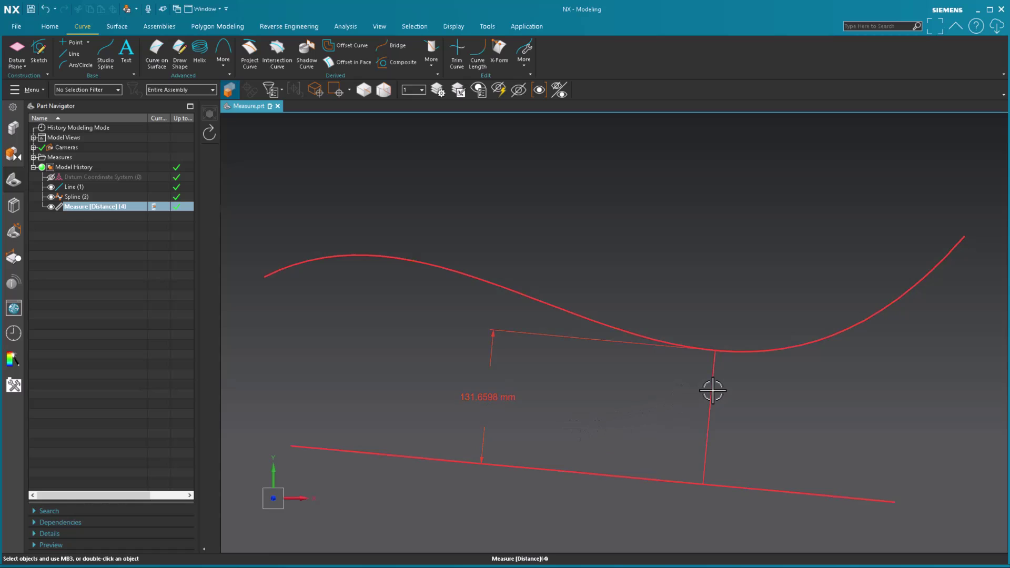
double_click(712, 390)
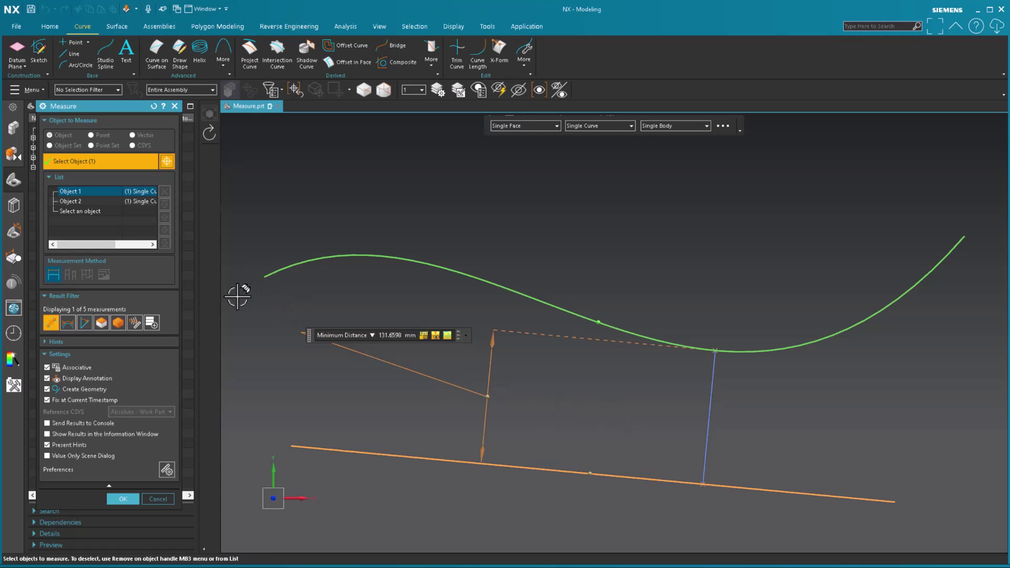
Close the measure edit and hide the generated distance line with Ctrl+B
left_click(165, 497)
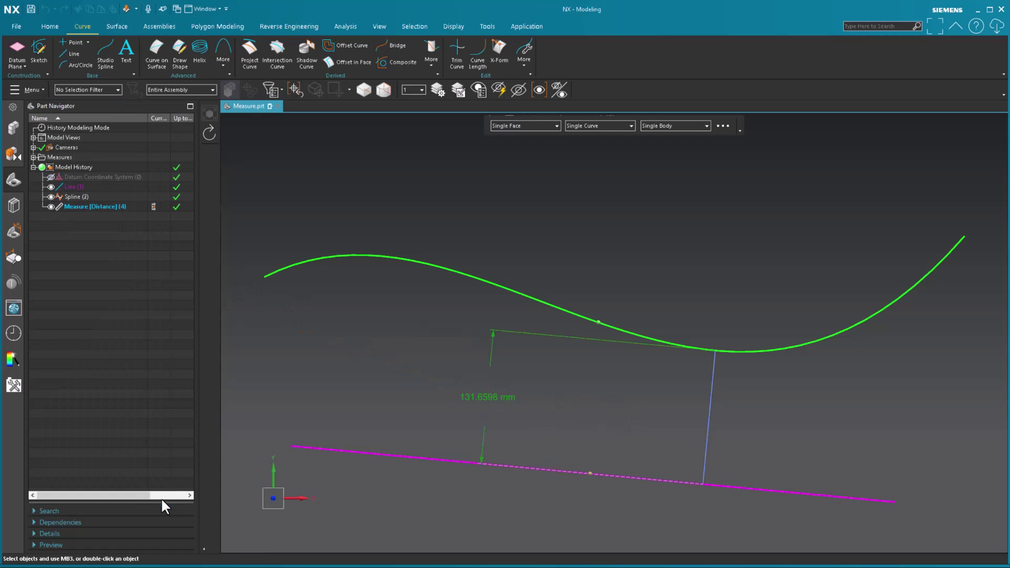
key("ctrl+b")
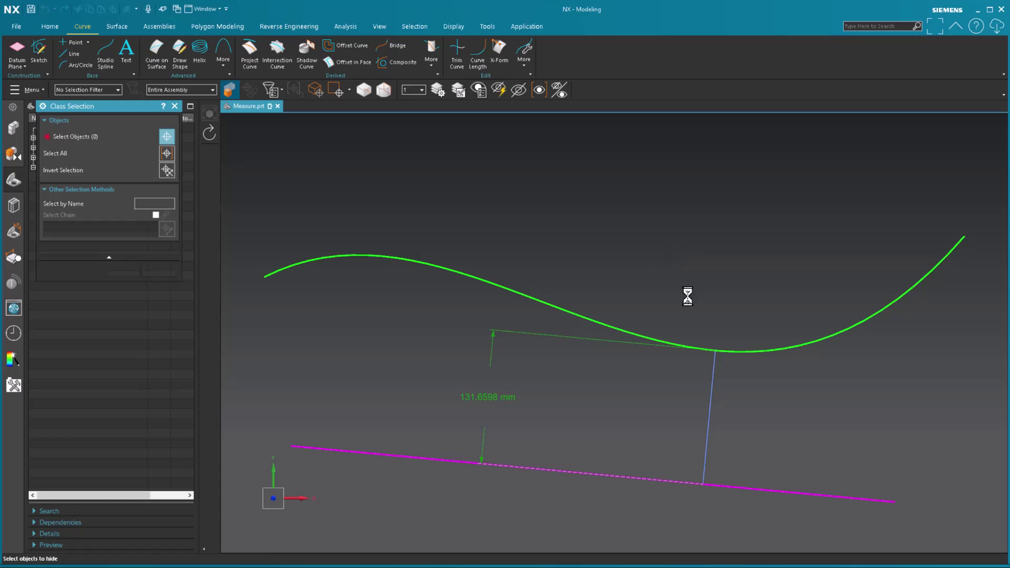
left_click(713, 392)
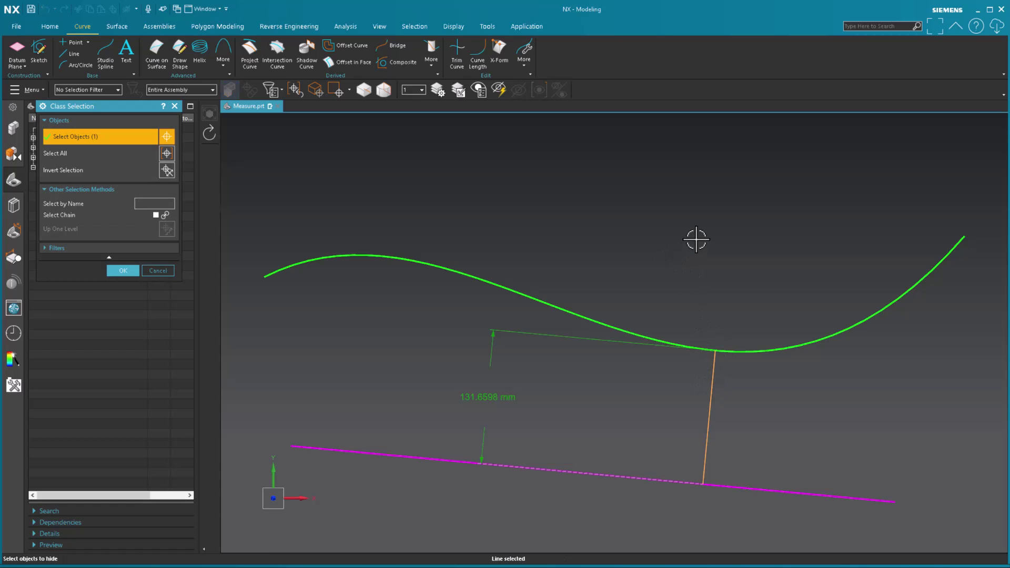
left_click_drag(139, 107, 235, 162)
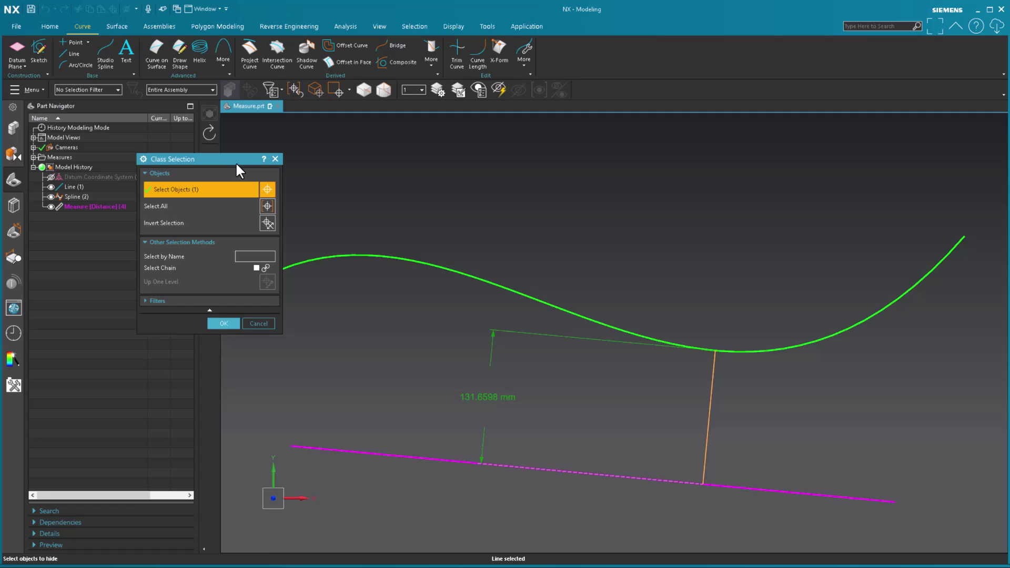
left_click(216, 318)
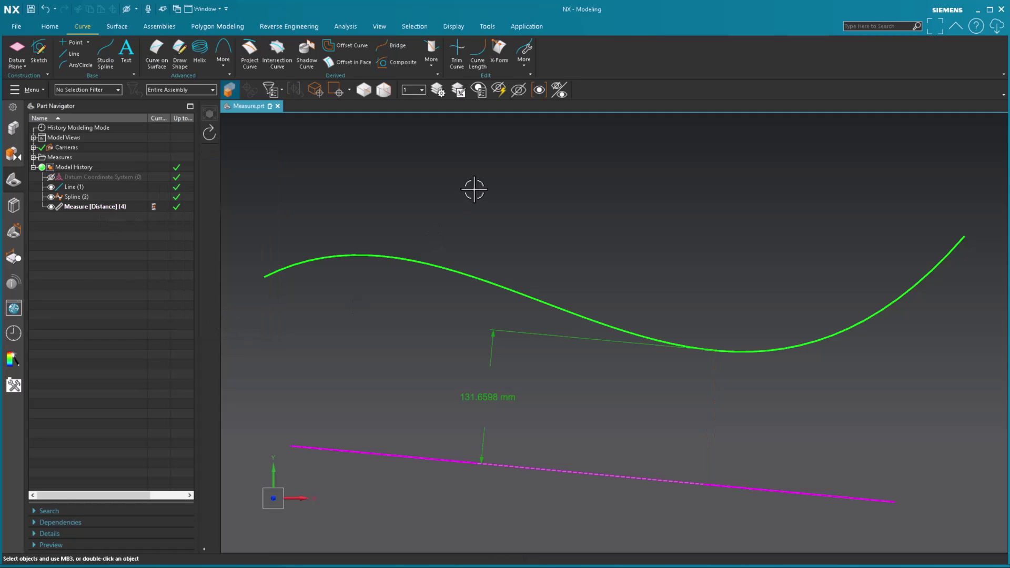
Toggle the Measure [Distance] feature's visibility off and back on, then reopen it for editing
left_click(49, 206)
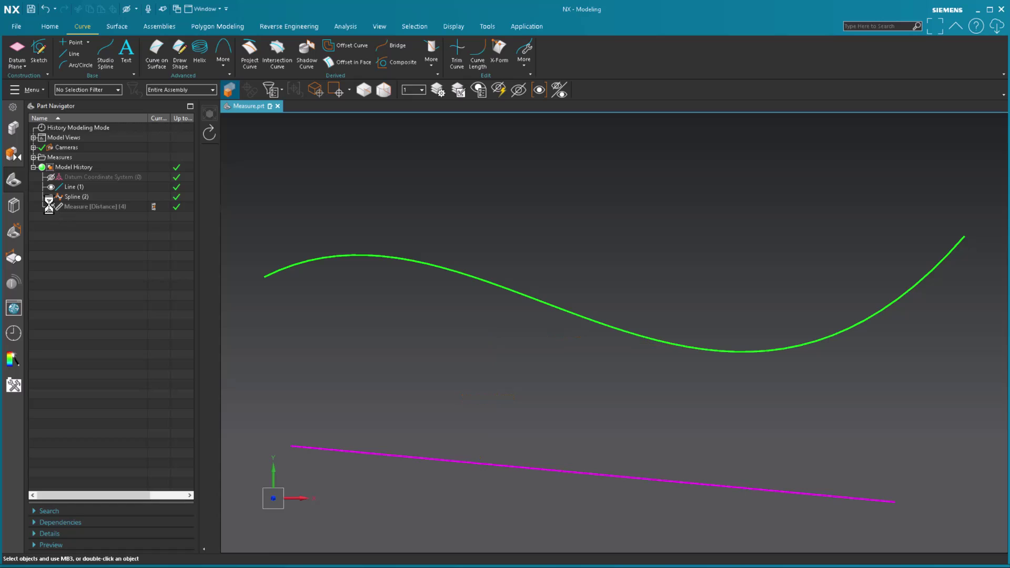
left_click(49, 205)
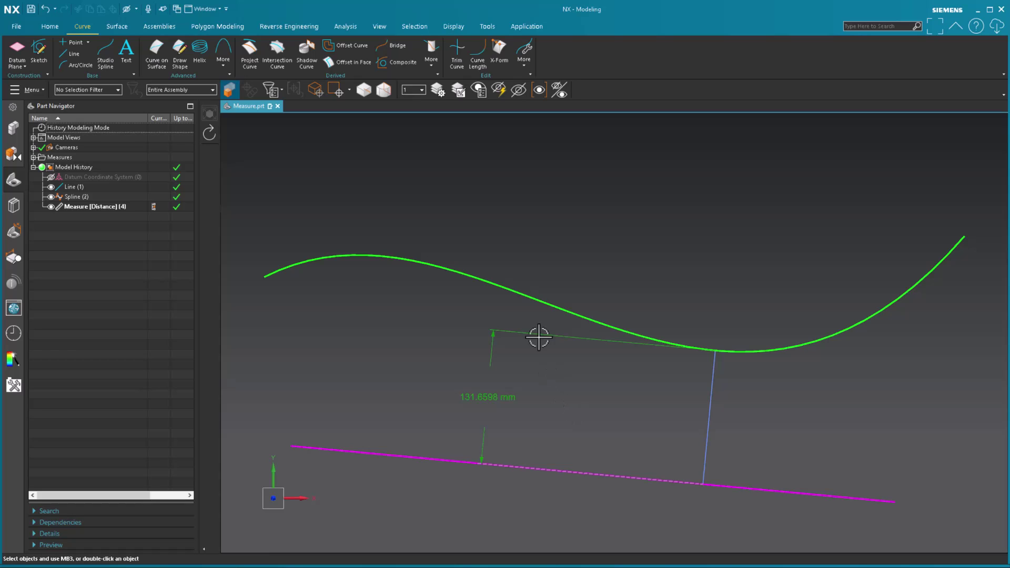
double_click(102, 206)
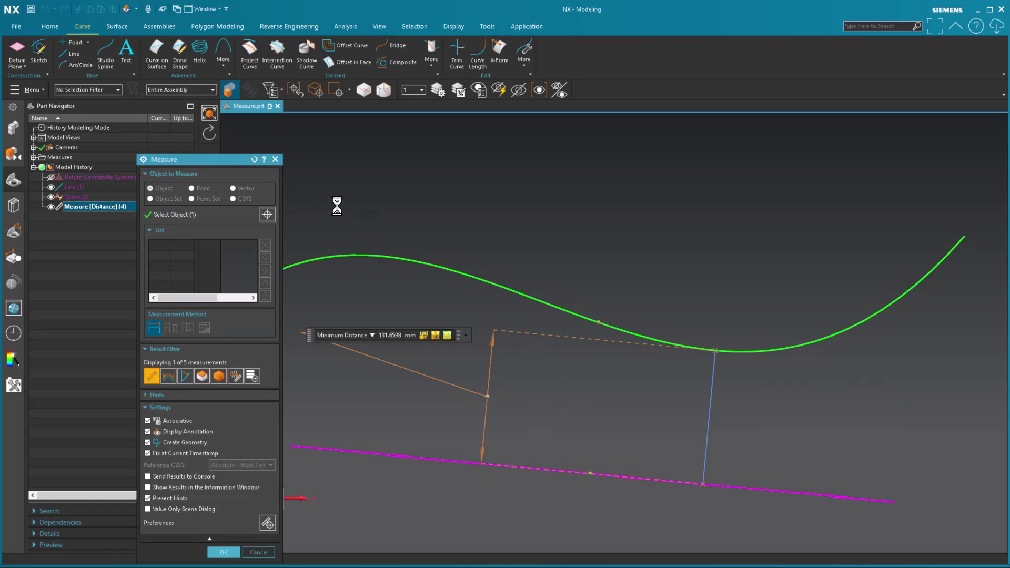